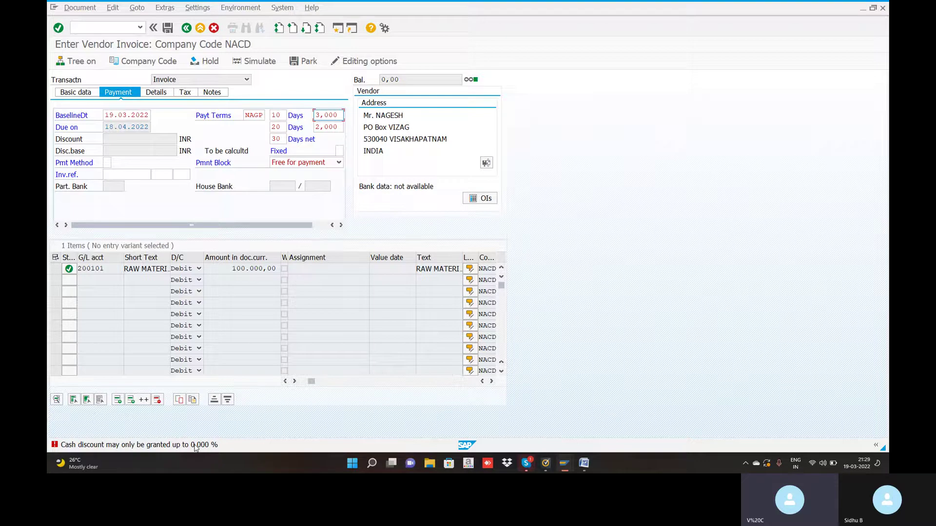
Select the cash-discount limit error message in the status bar
{"action": "left_click", "coordinate": [196, 446]}
Open the error's full explanation and follow its Customizing link to the FI tolerance groups
{"action": "double_click", "coordinate": [196, 446]}
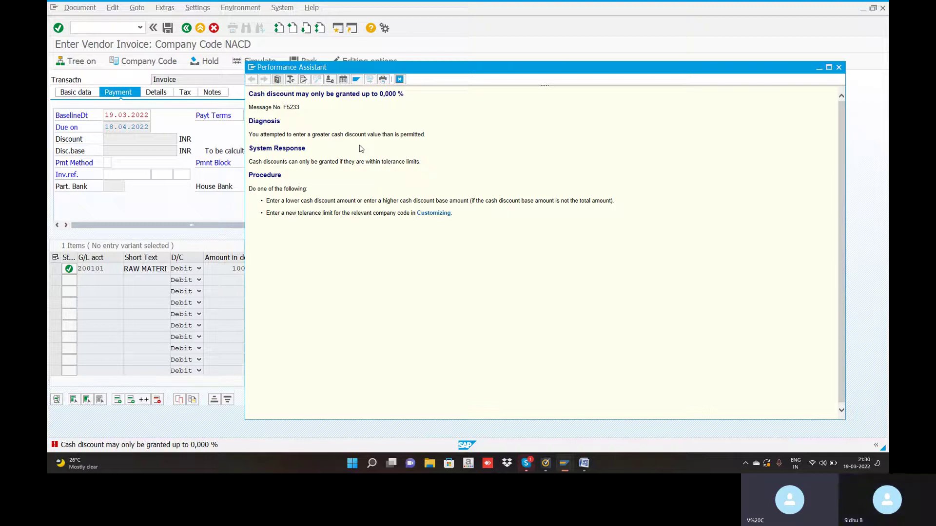
{"action": "left_click", "coordinate": [441, 213]}
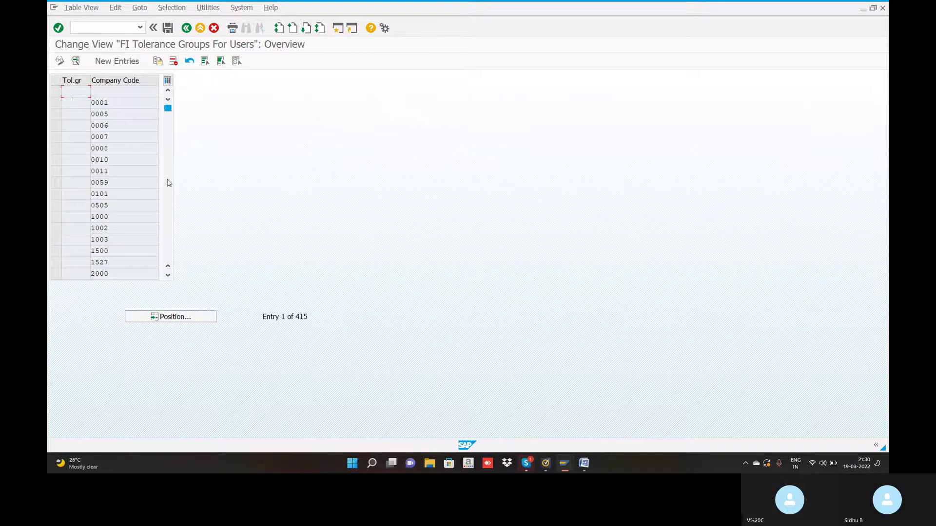
Position the tolerance group table on group NAT1 via Position... and confirm
{"action": "left_click", "coordinate": [183, 320]}
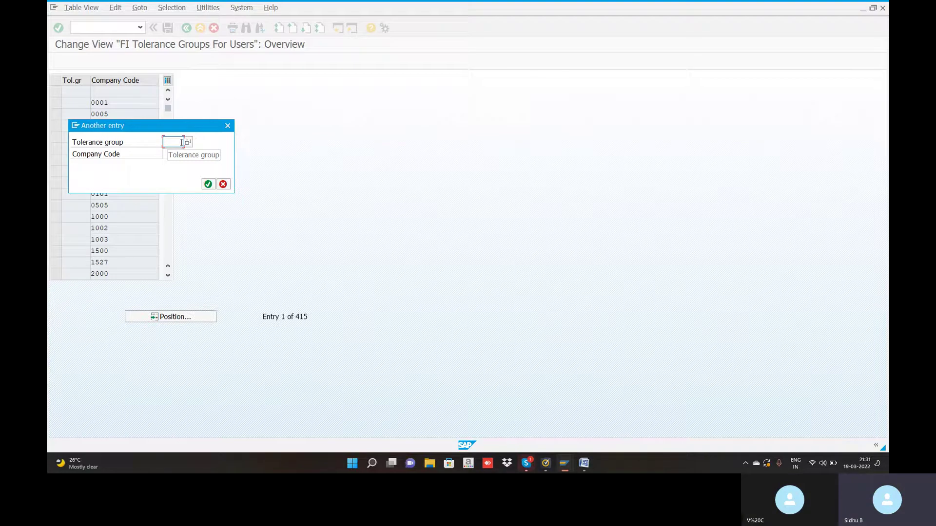
{"action": "type", "text": "NAT"}
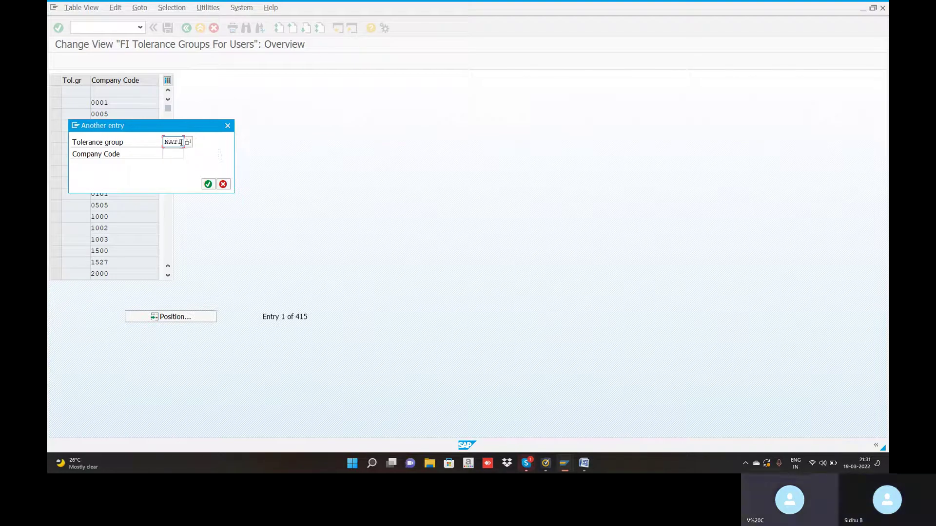
{"action": "type", "text": "1"}
{"action": "left_click", "coordinate": [209, 184]}
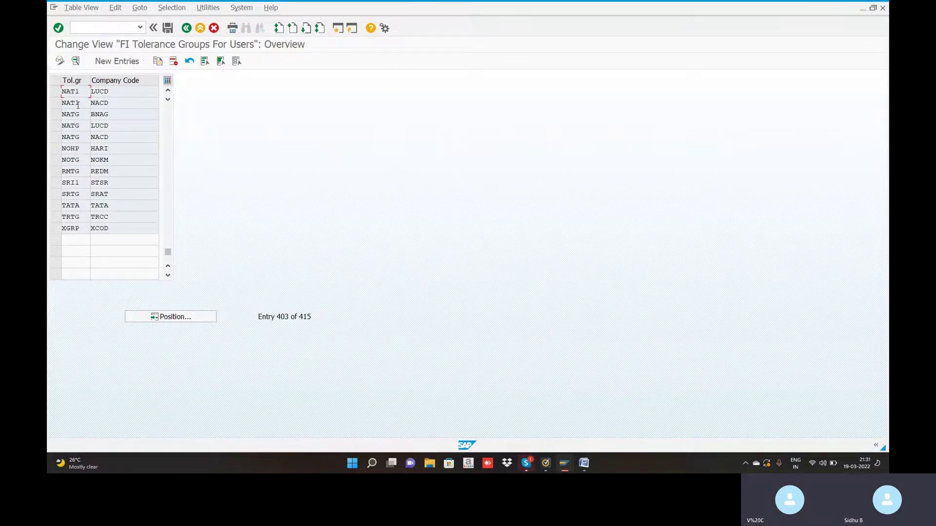
In NAT1/NACD details, set Cash discount per line item to 5 % from input history
{"action": "double_click", "coordinate": [77, 103]}
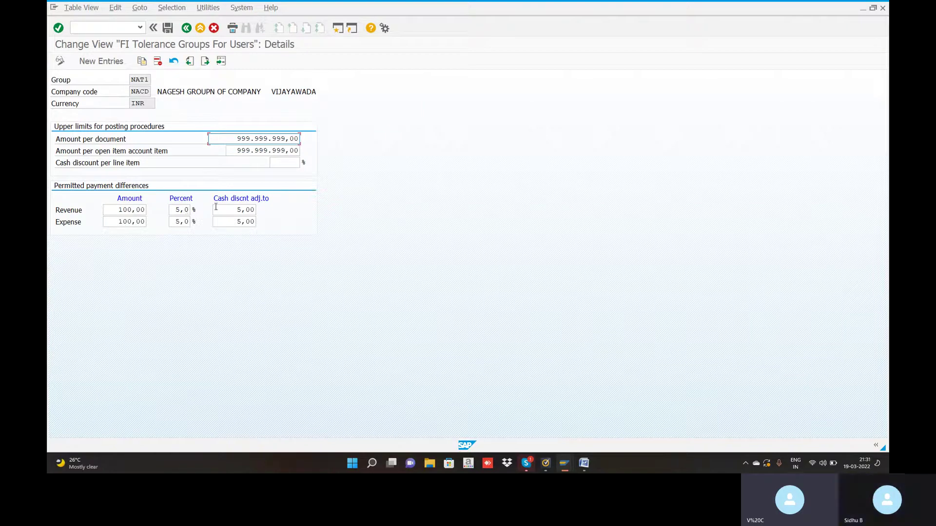
{"action": "left_click", "coordinate": [277, 162]}
{"action": "type", "text": "3"}
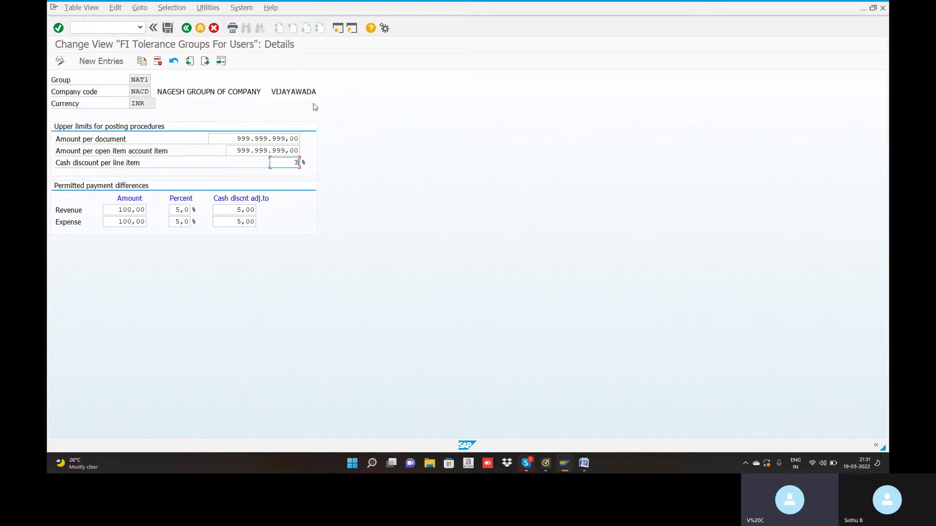
{"action": "left_click", "coordinate": [296, 161]}
{"action": "left_click", "coordinate": [293, 173]}
{"action": "type", "text": "5"}
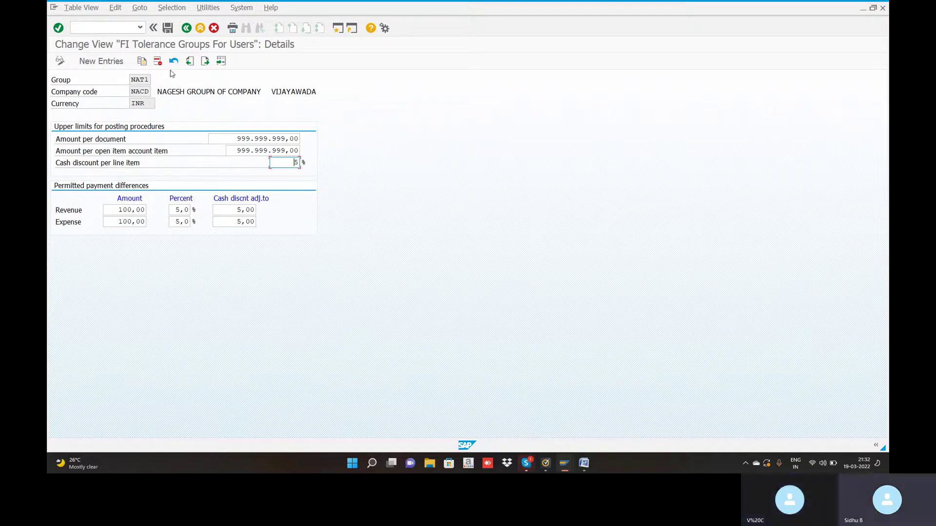
Save the changed NAT1 tolerance settings under the existing customizing request
{"action": "left_click", "coordinate": [168, 29]}
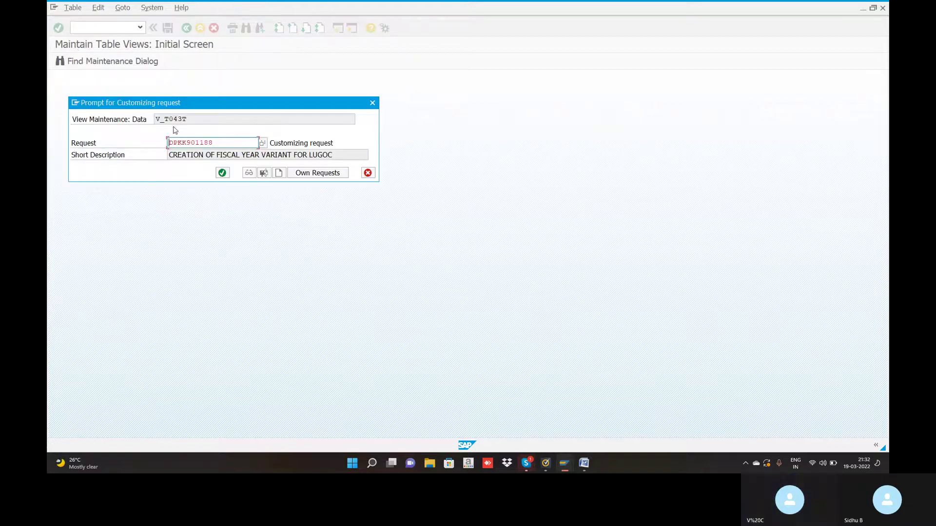
{"action": "left_click", "coordinate": [223, 173]}
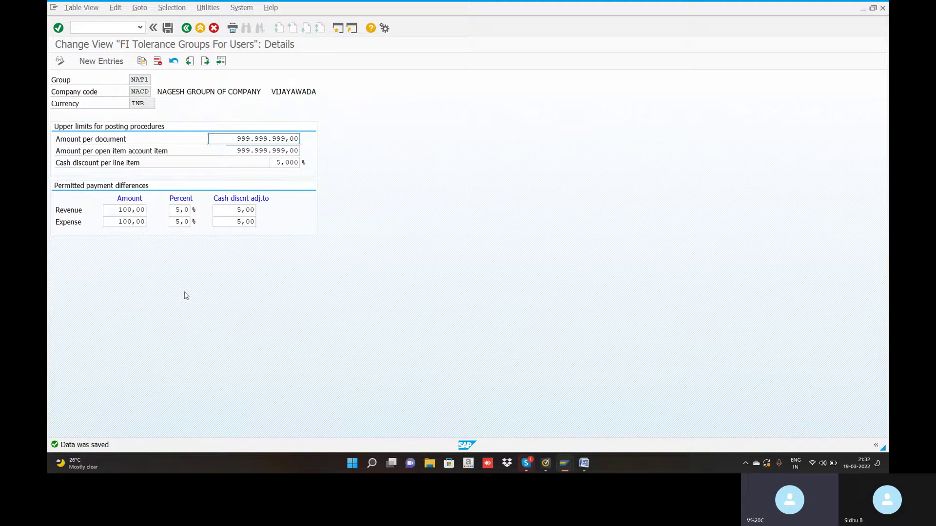
{"action": "key", "text": "alt+Tab"}
{"action": "key", "text": "Tab"}
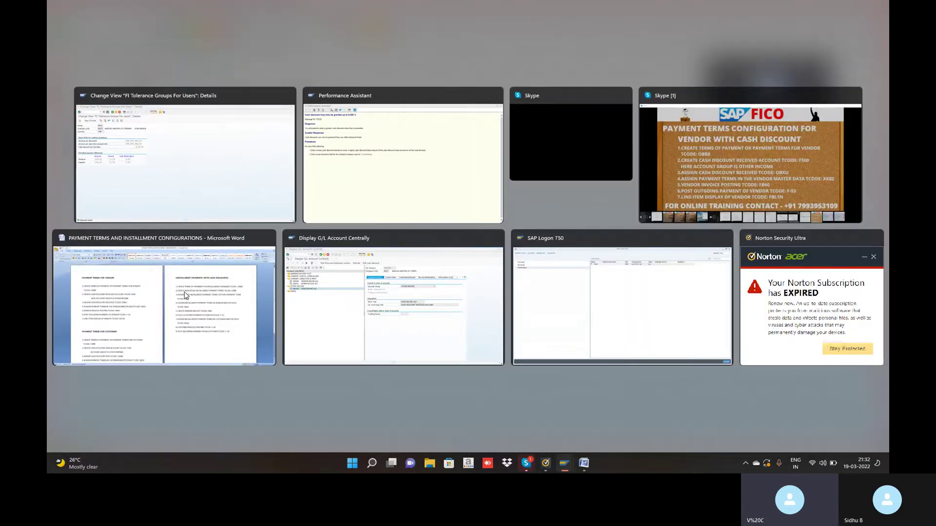
{"action": "key", "text": "Escape"}
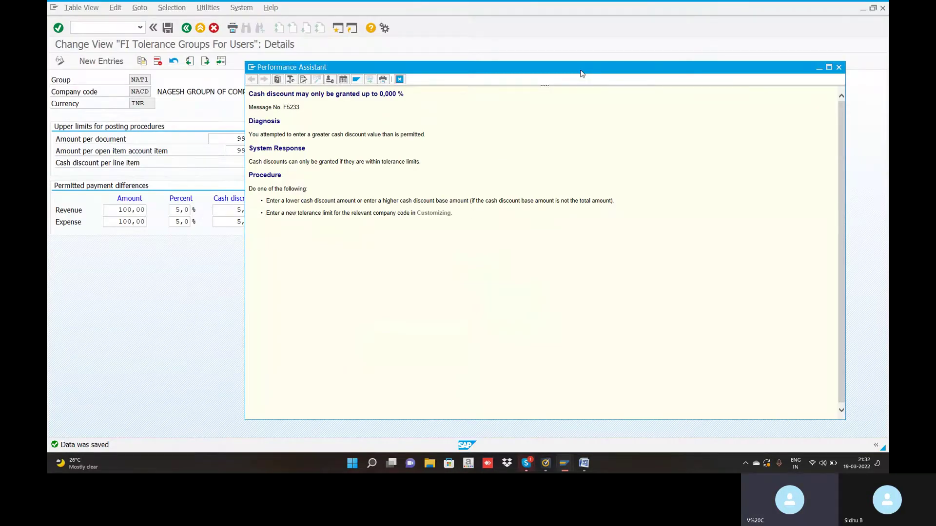
Move the Performance Assistant explanation window aside and close it
{"action": "left_click_drag", "start_coordinate": [581, 73], "coordinate": [477, 75]}
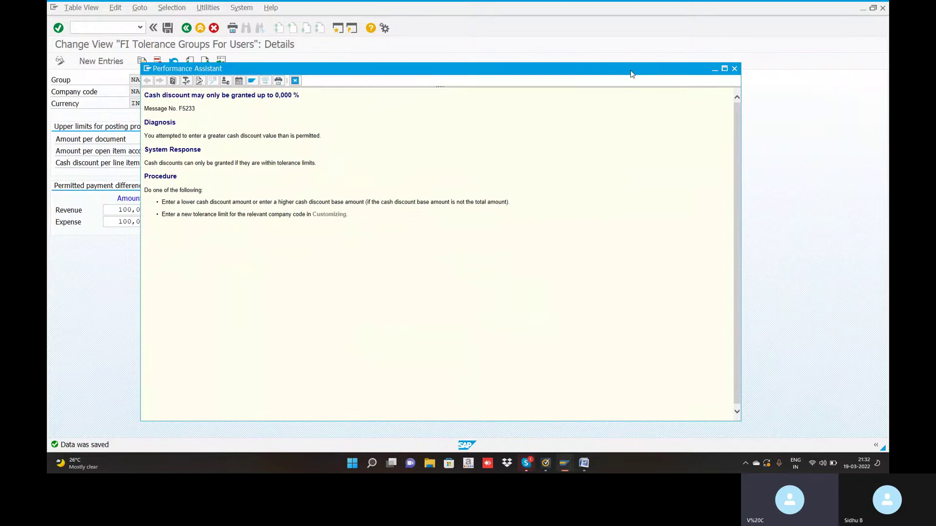
{"action": "left_click_drag", "start_coordinate": [617, 76], "coordinate": [544, 84]}
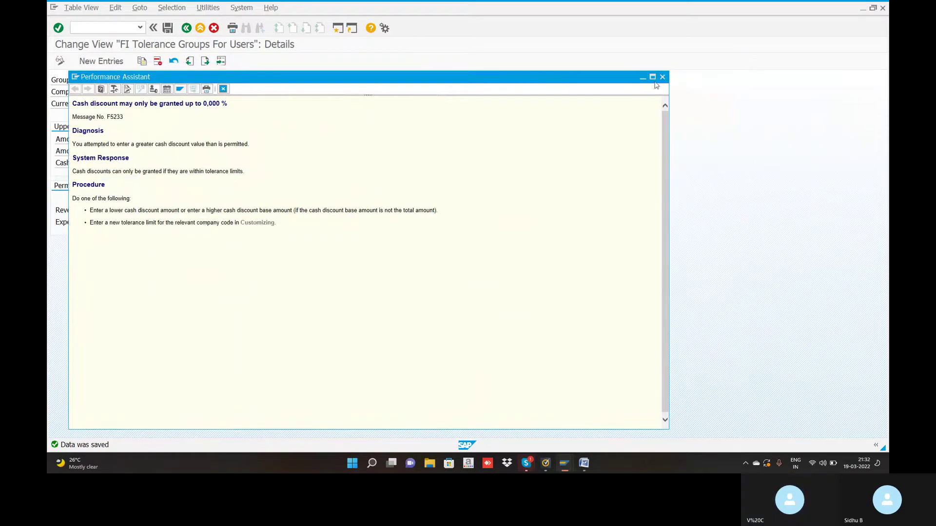
{"action": "left_click", "coordinate": [662, 78]}
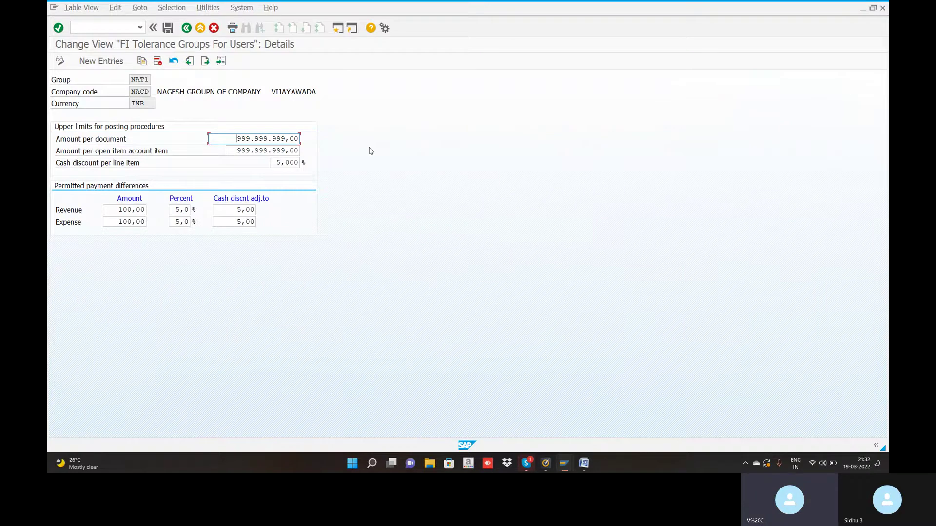
Go back to the NACD vendor invoice, close the help window and re-check the payment terms with Enter
{"action": "left_click", "coordinate": [187, 31]}
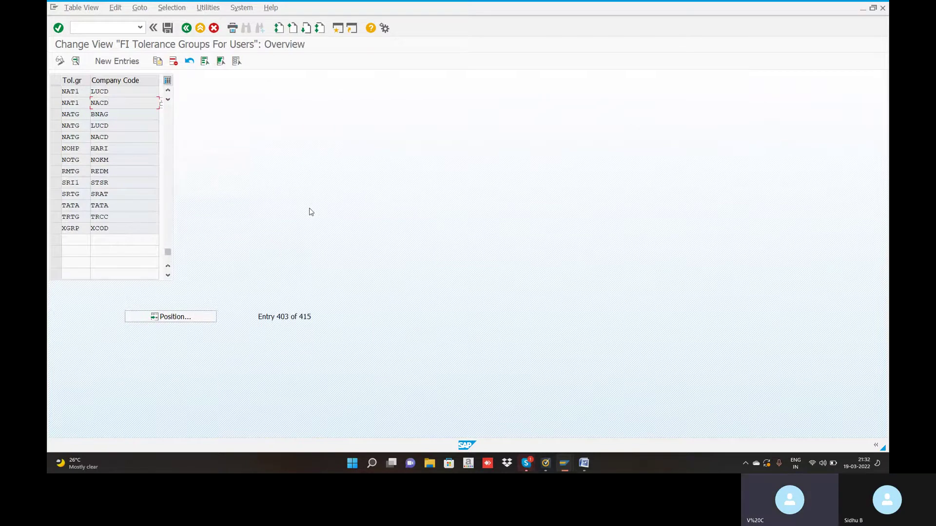
{"action": "left_click", "coordinate": [188, 29]}
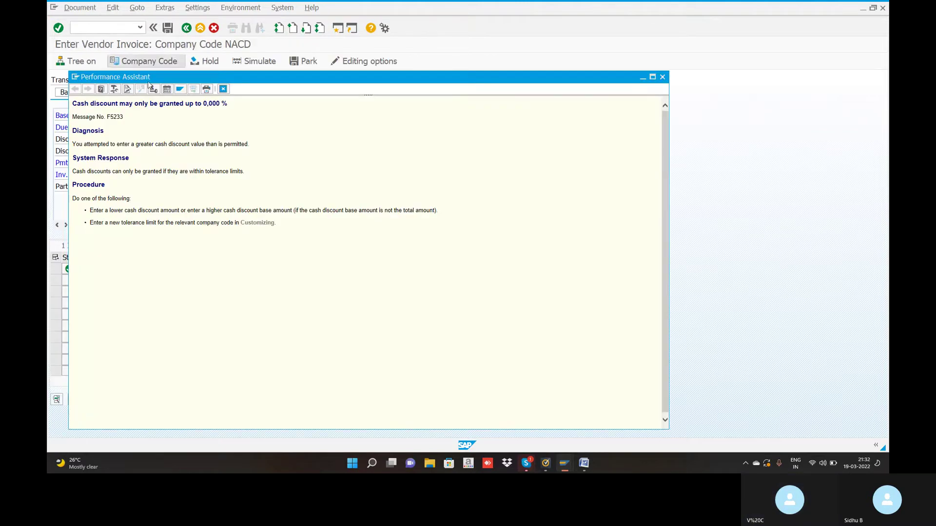
{"action": "left_click", "coordinate": [661, 77]}
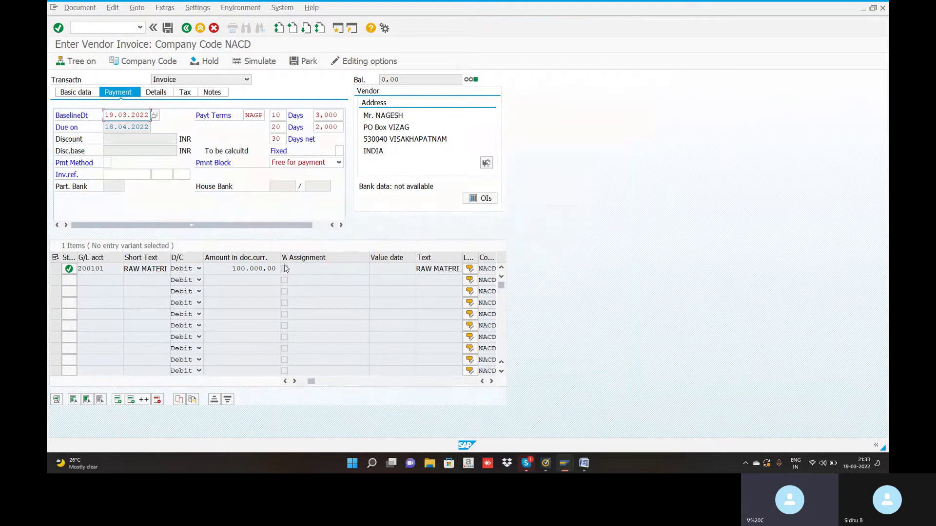
{"action": "key", "text": "Return"}
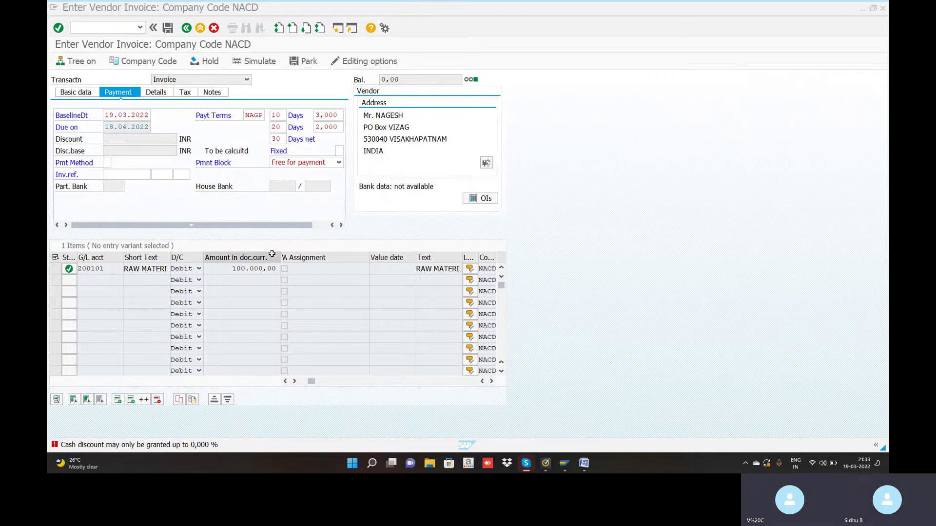
Cancel the current invoice and confirm Yes to exit editing, leaving a blank NACD form
{"action": "left_click", "coordinate": [214, 28]}
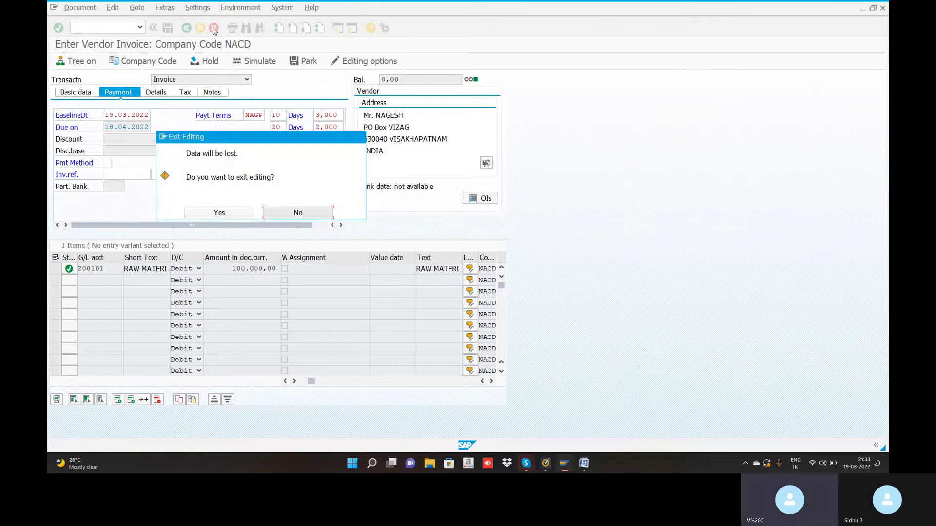
{"action": "left_click", "coordinate": [226, 213]}
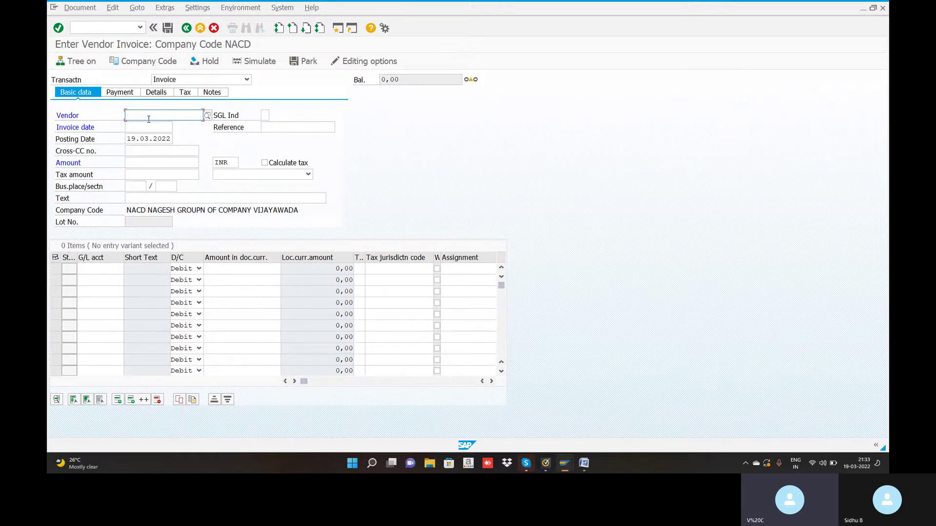
{"action": "left_click", "coordinate": [208, 116]}
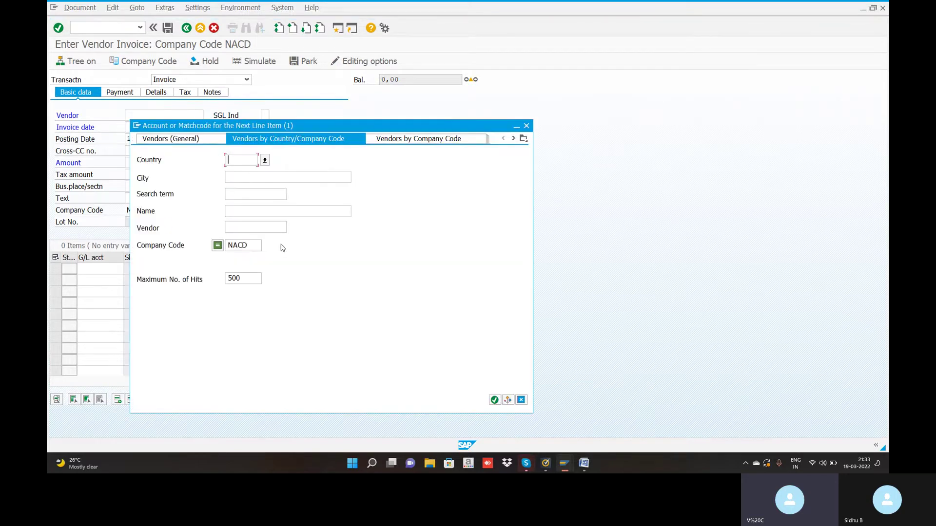
{"action": "left_click", "coordinate": [494, 400]}
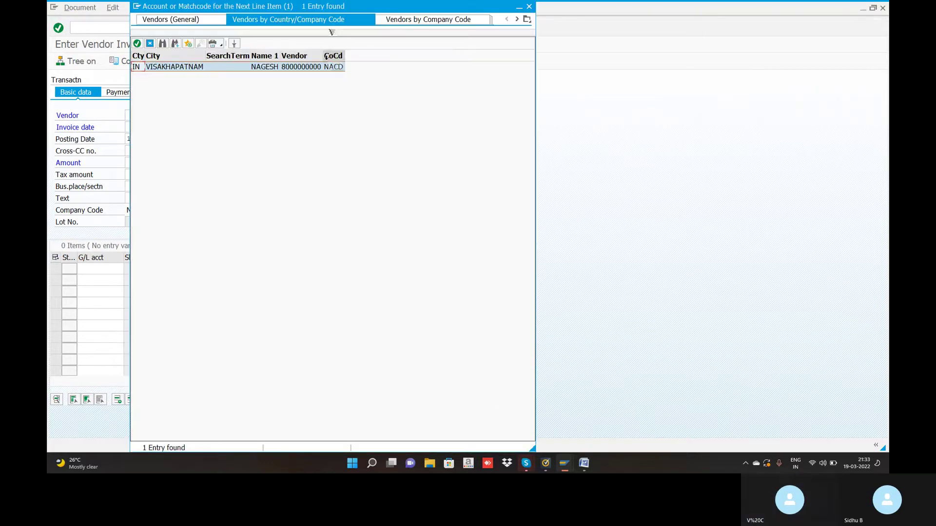
{"action": "left_click", "coordinate": [327, 70]}
{"action": "double_click", "coordinate": [327, 69]}
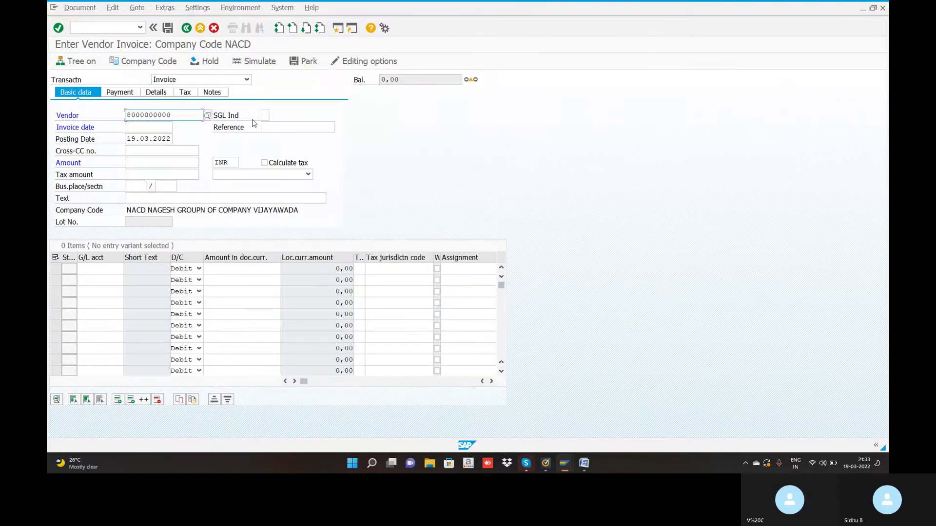
{"action": "left_click", "coordinate": [162, 127]}
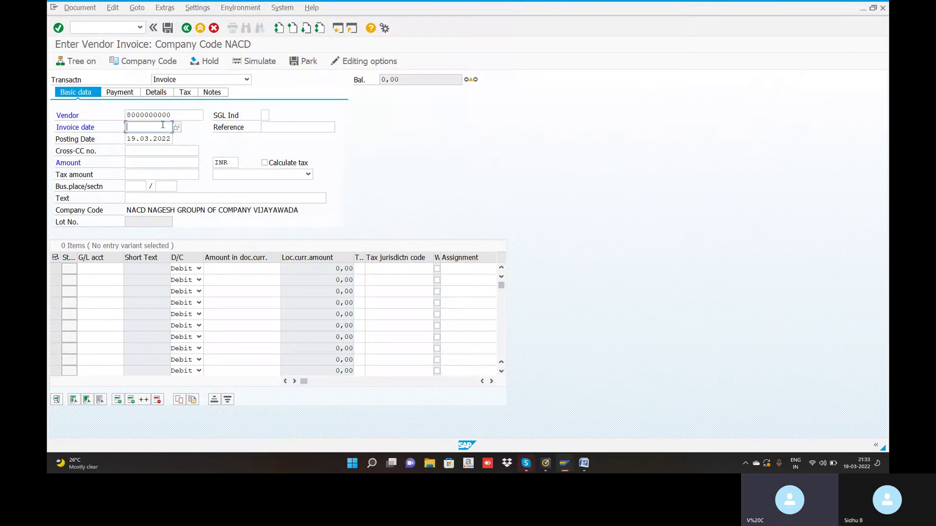
{"action": "left_click", "coordinate": [153, 139]}
{"action": "type", "text": "19.03.2022"}
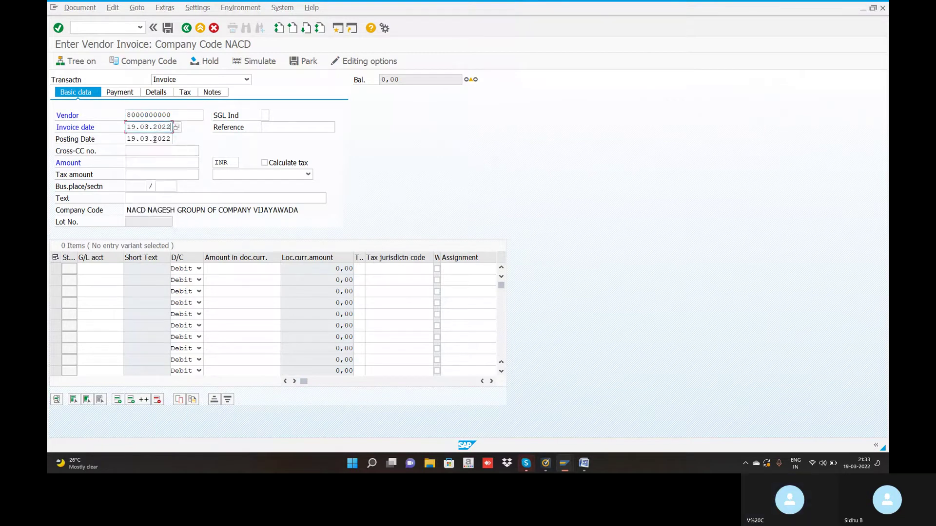
{"action": "left_click", "coordinate": [154, 166]}
{"action": "type", "text": "1"}
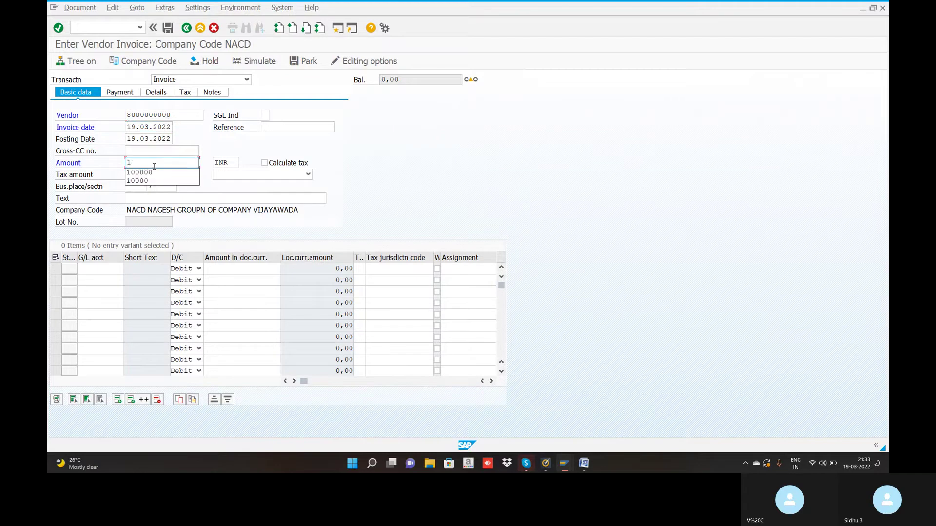
{"action": "key", "text": "BackSpace"}
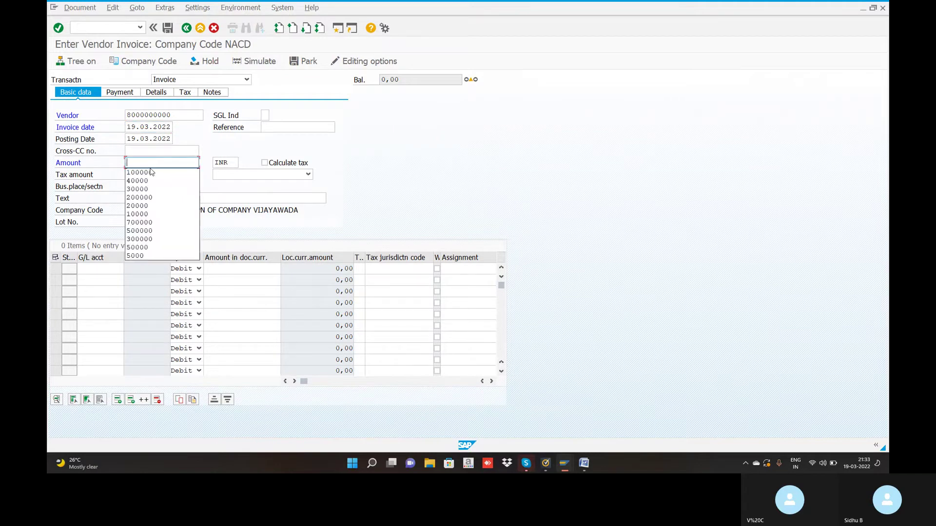
{"action": "left_click", "coordinate": [151, 172]}
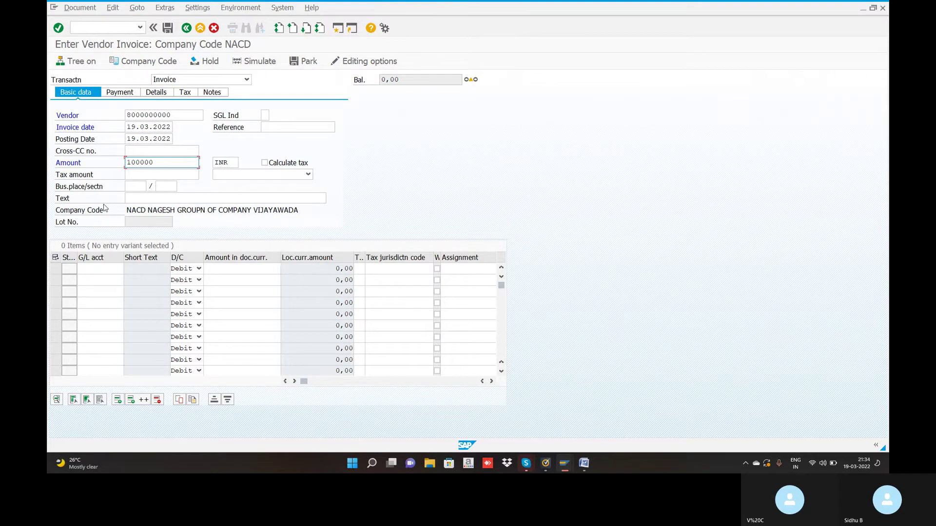
{"action": "left_click", "coordinate": [157, 200]}
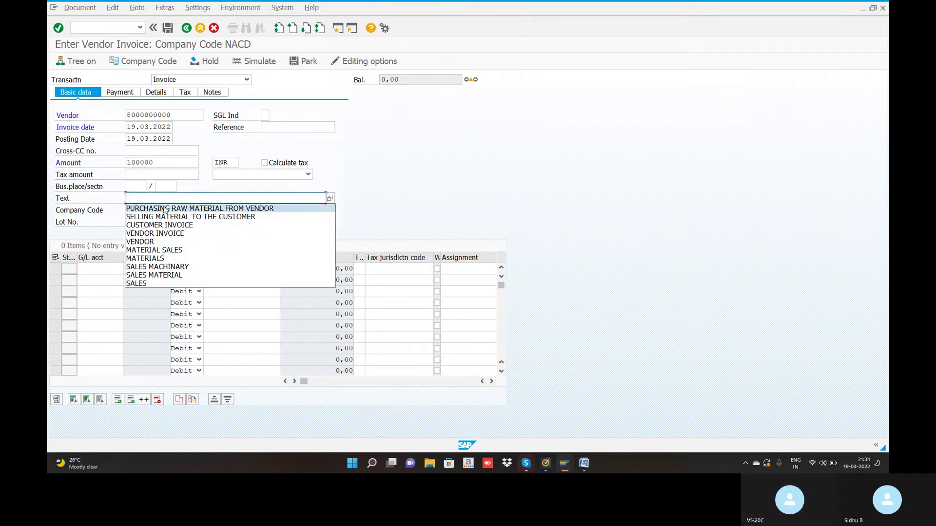
{"action": "left_click", "coordinate": [168, 212]}
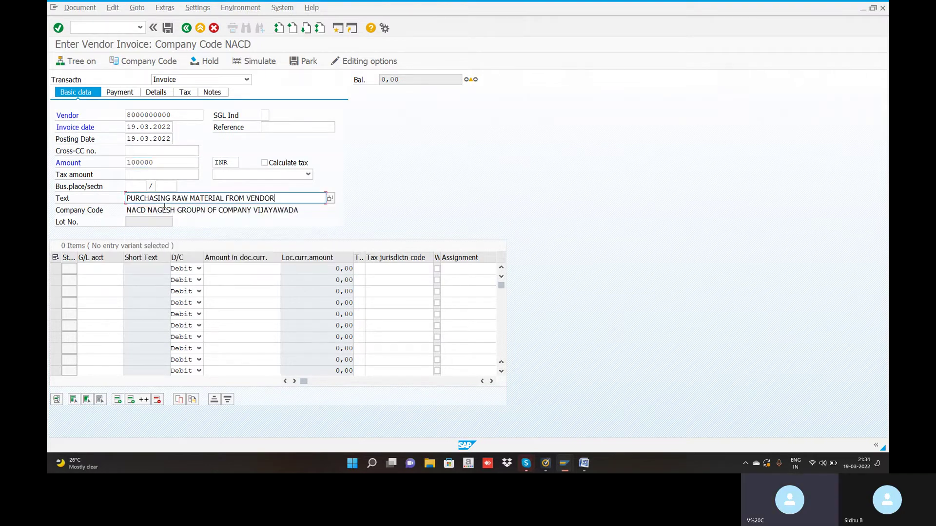
Enter the first line item with G/L account 200101 from history and amount 100000
{"action": "left_click", "coordinate": [92, 270]}
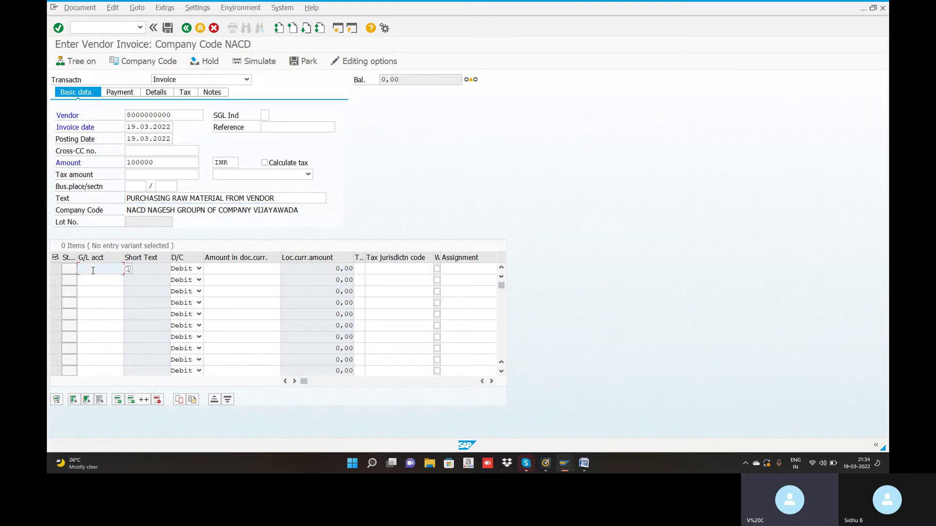
{"action": "left_click", "coordinate": [93, 269]}
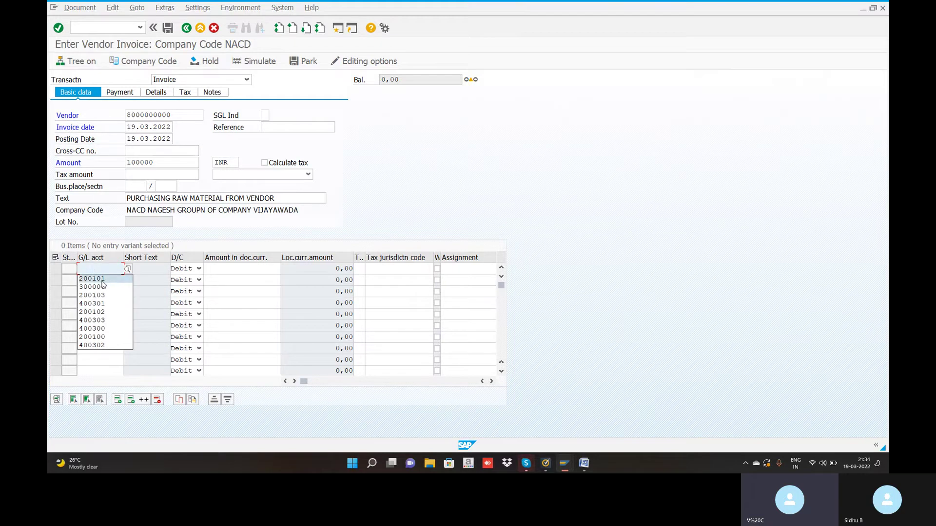
{"action": "left_click", "coordinate": [103, 282]}
{"action": "left_click", "coordinate": [212, 270]}
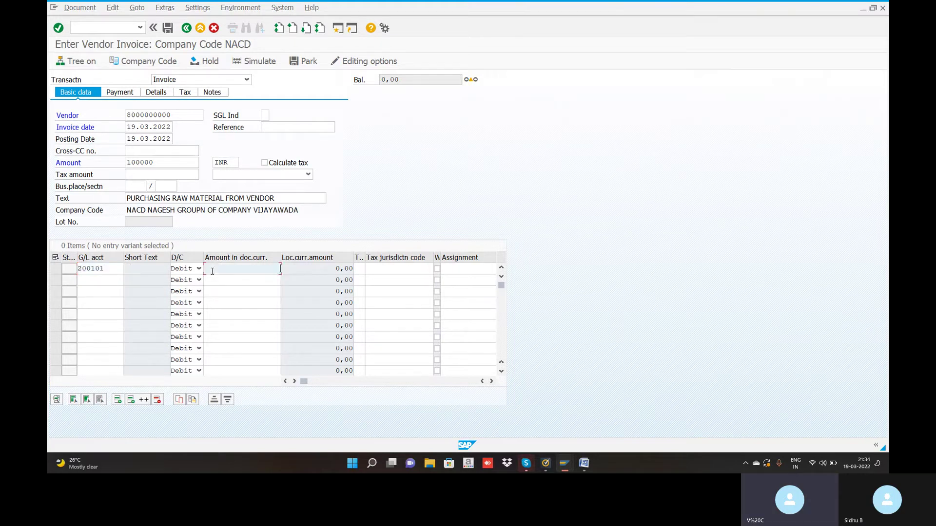
{"action": "type", "text": "100"}
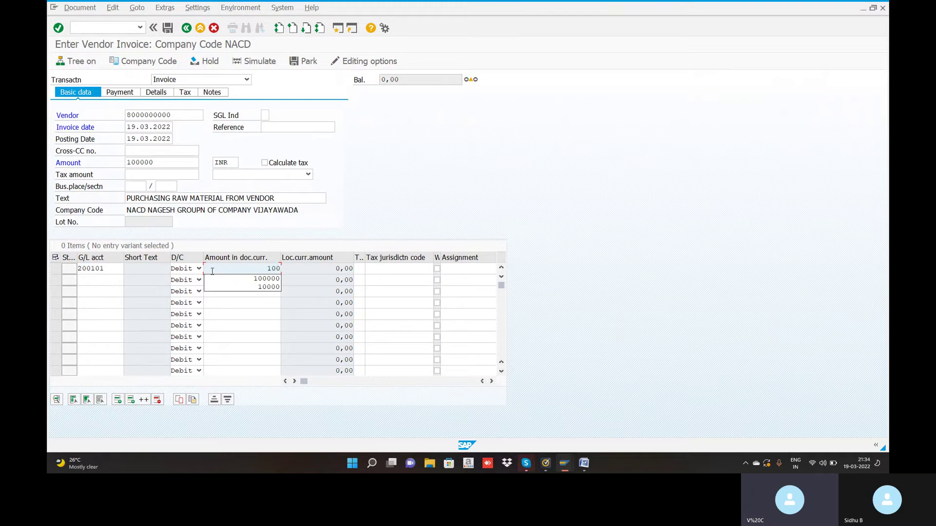
{"action": "type", "text": "000"}
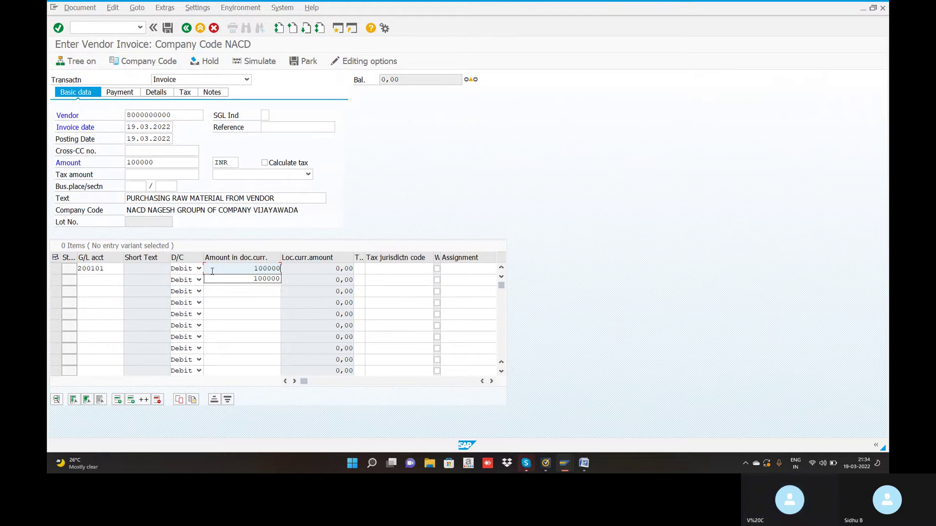
{"action": "left_click", "coordinate": [268, 278]}
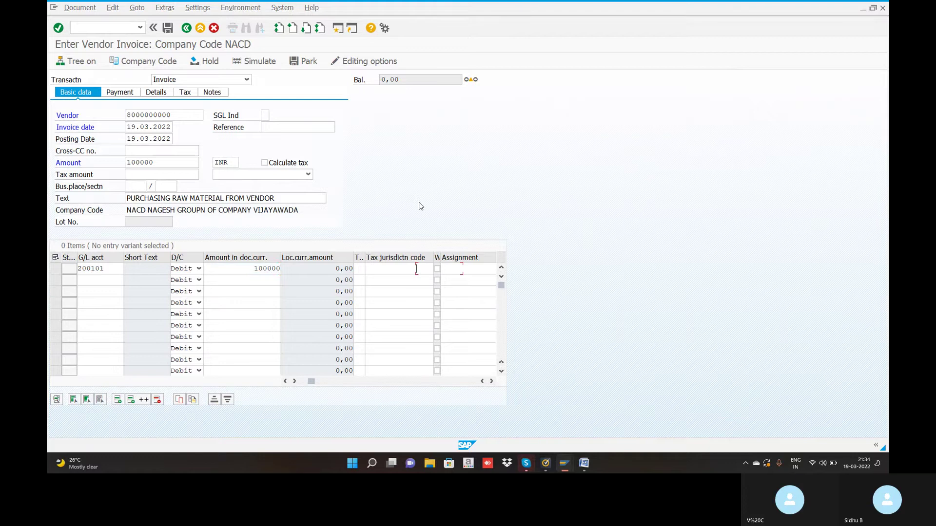
Assign item text RAW MATERIAL to the 200101 line and validate it, balance 0,00
{"action": "key", "text": "Return"}
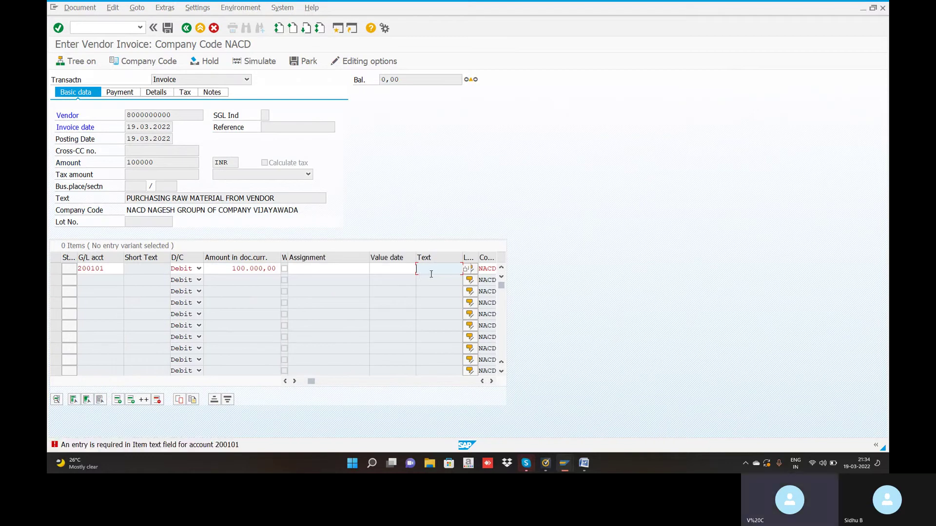
{"action": "type", "text": "RAW"}
{"action": "left_click", "coordinate": [432, 276]}
{"action": "key", "text": "Return"}
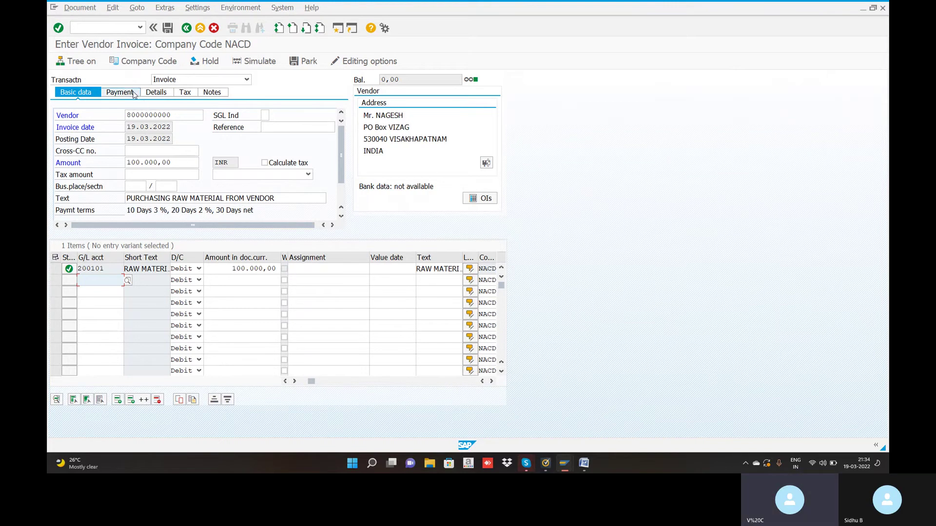
Show the invoice payment details: baseline 19.03.2022, due 18.04.2022, terms NAGP
{"action": "key", "text": "Return"}
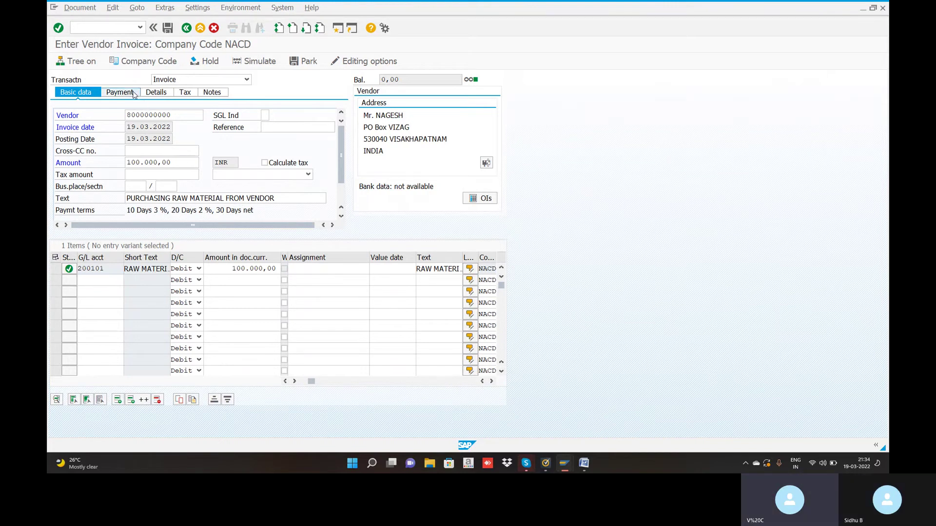
{"action": "left_click", "coordinate": [133, 95]}
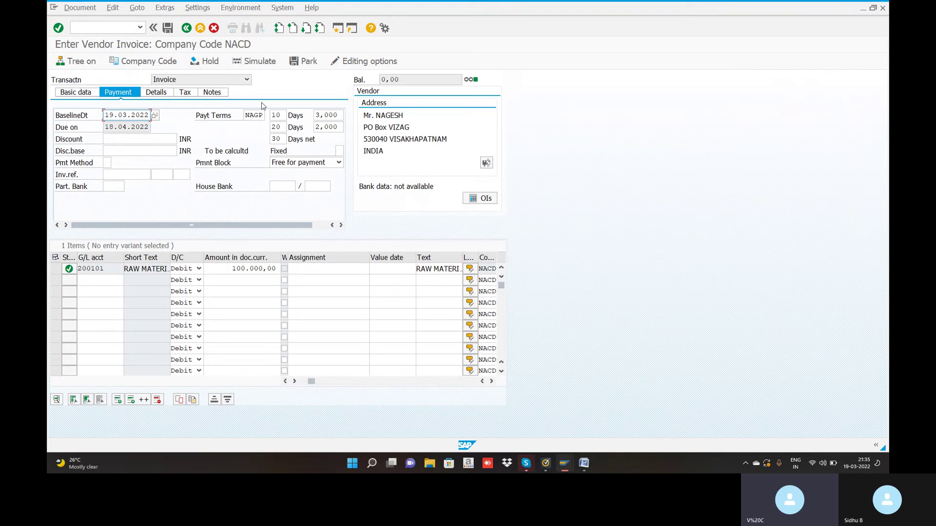
Simulate the KR invoice so vendor credit 100,000.00 balances raw material debit 100,000.00
{"action": "left_click", "coordinate": [261, 62]}
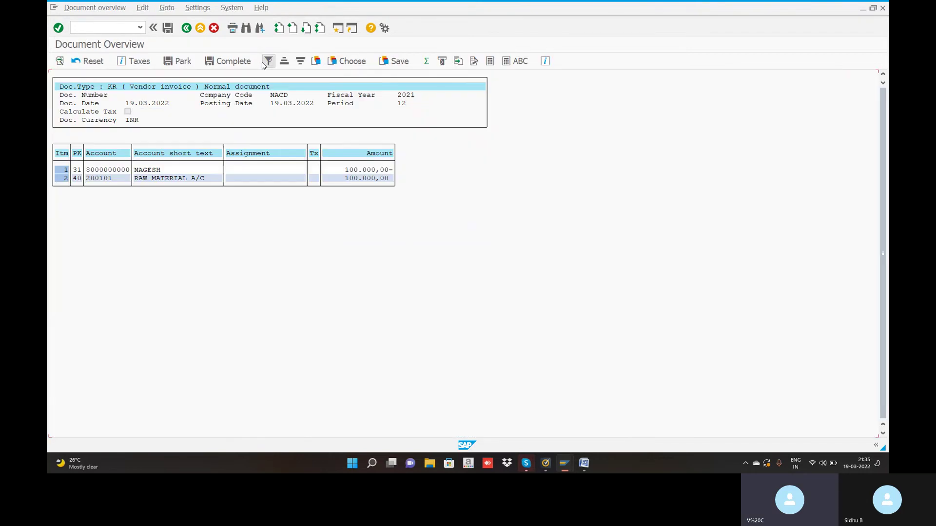